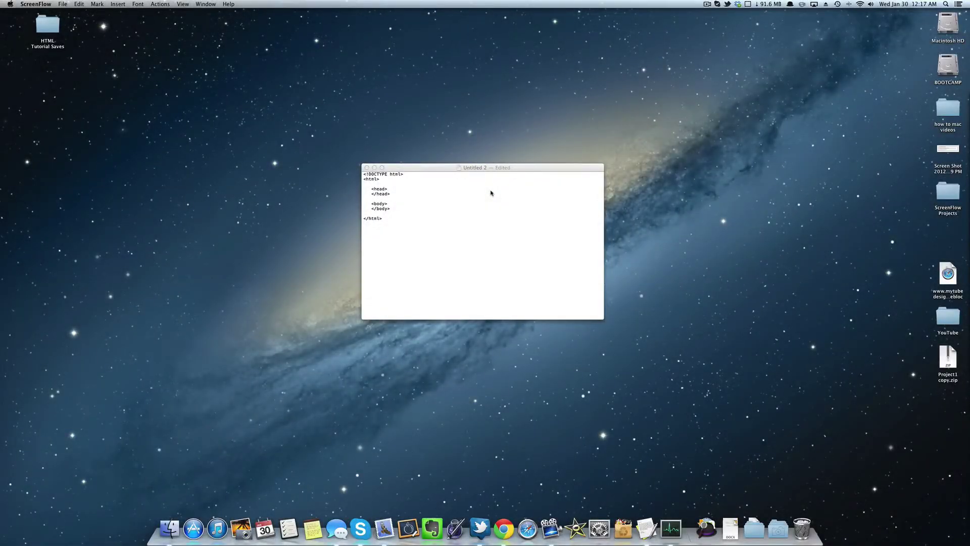
Bring the HTML skeleton window into focus, nudge it down-right, and select then deselect its text
{"action": "left_click_drag", "start_coordinate": [520, 168], "coordinate": [522, 173]}
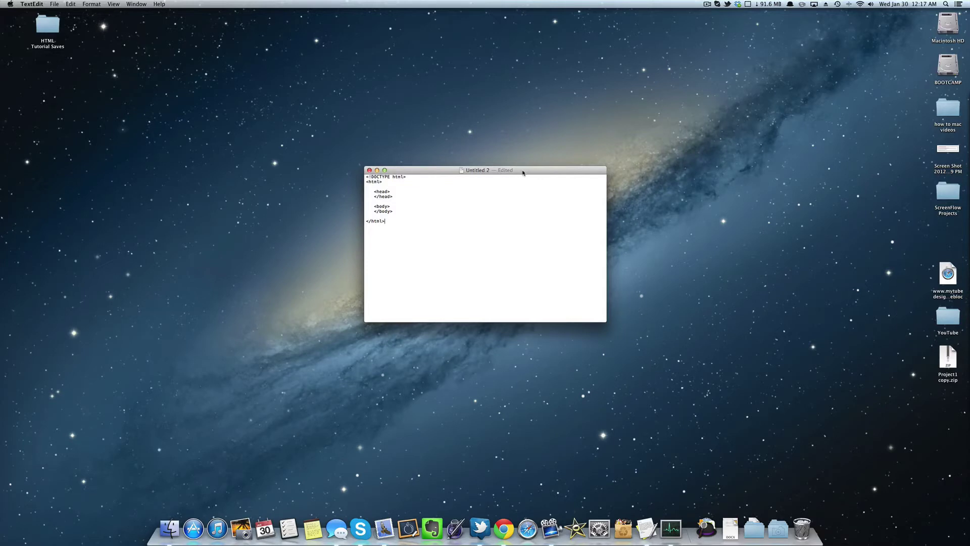
{"action": "left_click_drag", "start_coordinate": [522, 172], "coordinate": [533, 182]}
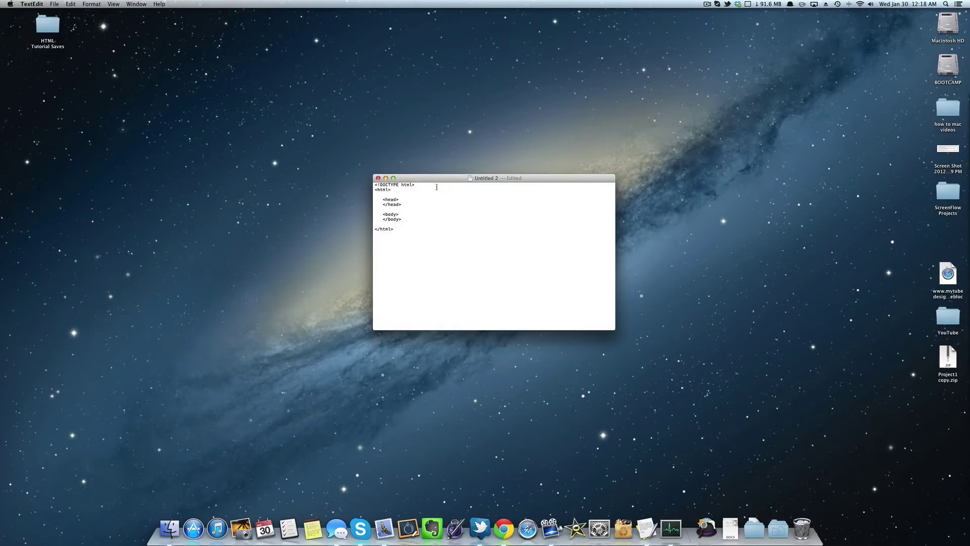
{"action": "left_click_drag", "start_coordinate": [406, 232], "coordinate": [425, 184]}
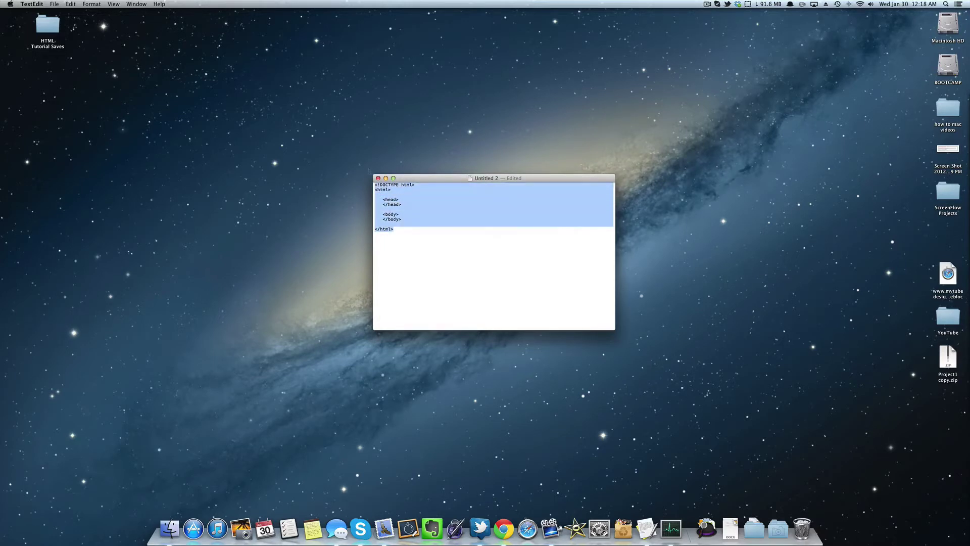
{"action": "left_click", "coordinate": [442, 213]}
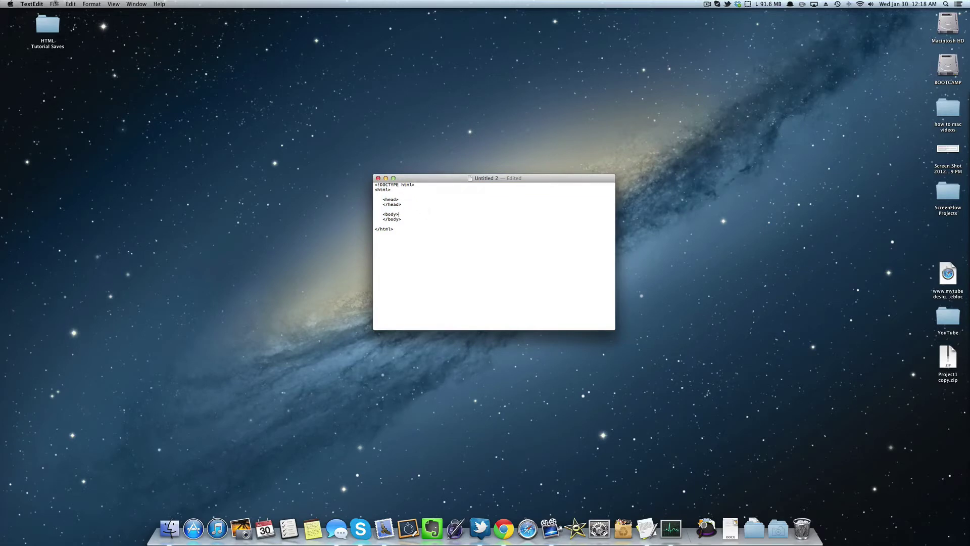
Start saving the document to the Desktop and expand the save dialog to browse folders
{"action": "left_click", "coordinate": [55, 4]}
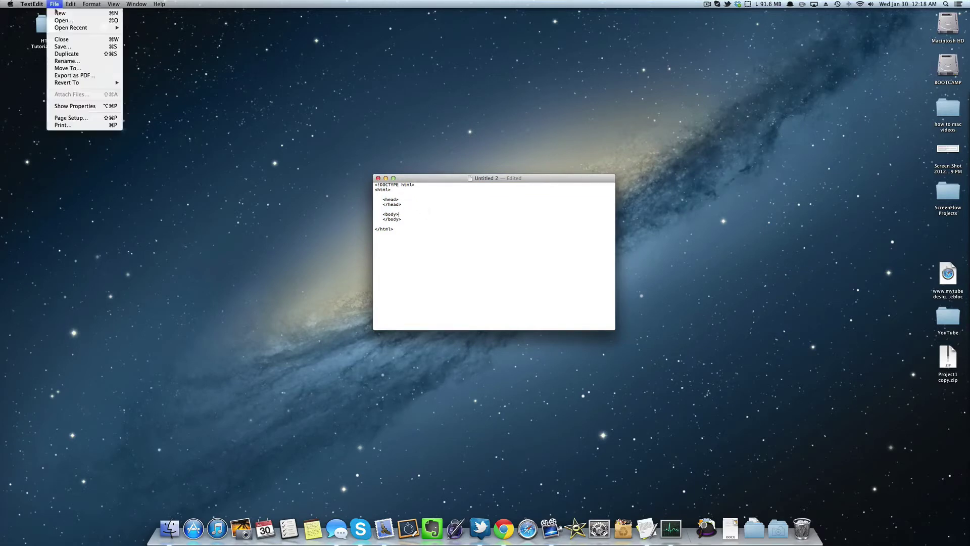
{"action": "left_click", "coordinate": [77, 46]}
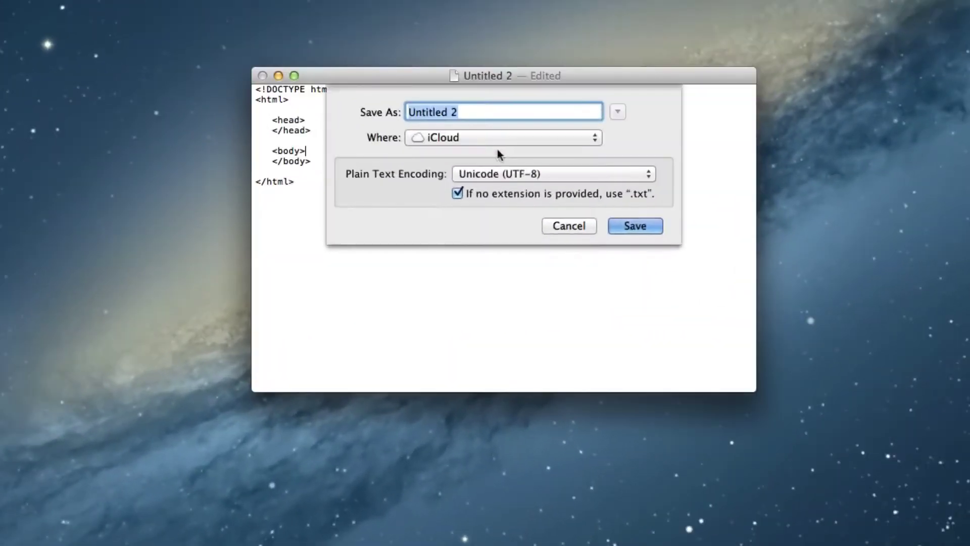
{"action": "left_click", "coordinate": [505, 138]}
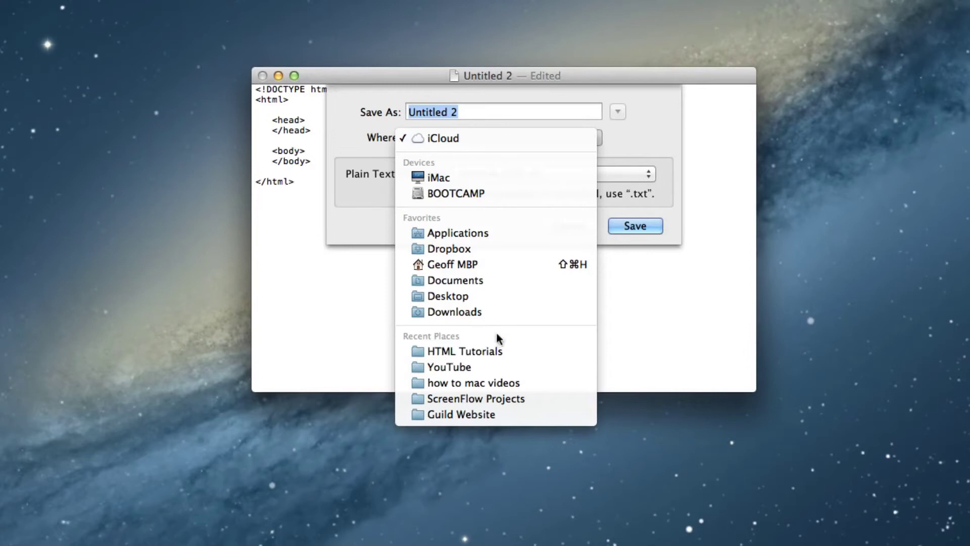
{"action": "left_click", "coordinate": [485, 301]}
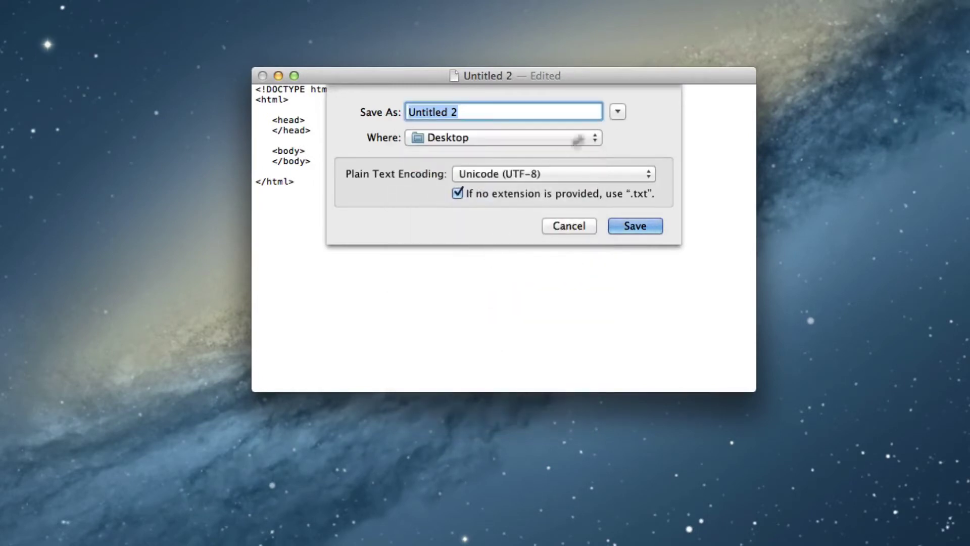
{"action": "left_click", "coordinate": [617, 112]}
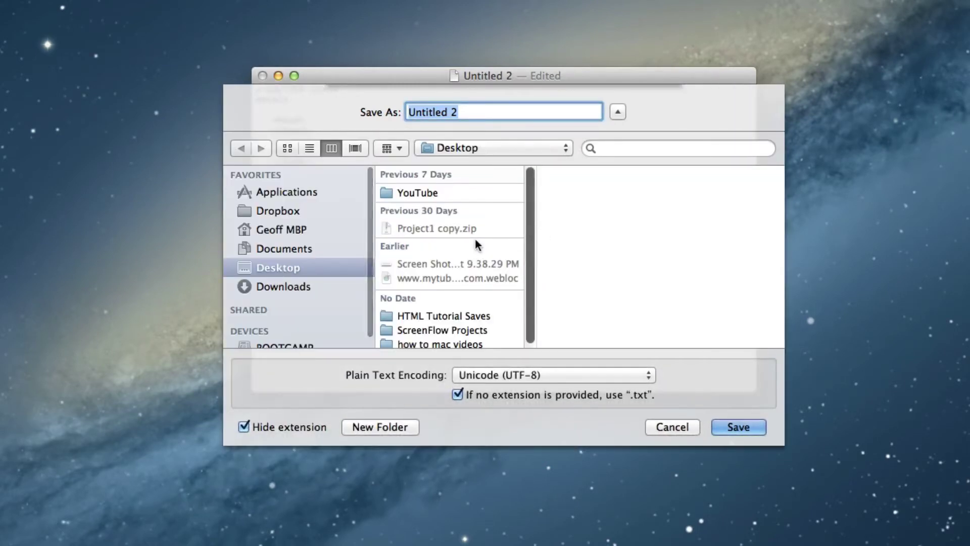
{"action": "scroll", "coordinate": [470, 232], "scroll_direction": "down", "scroll_amount": 1}
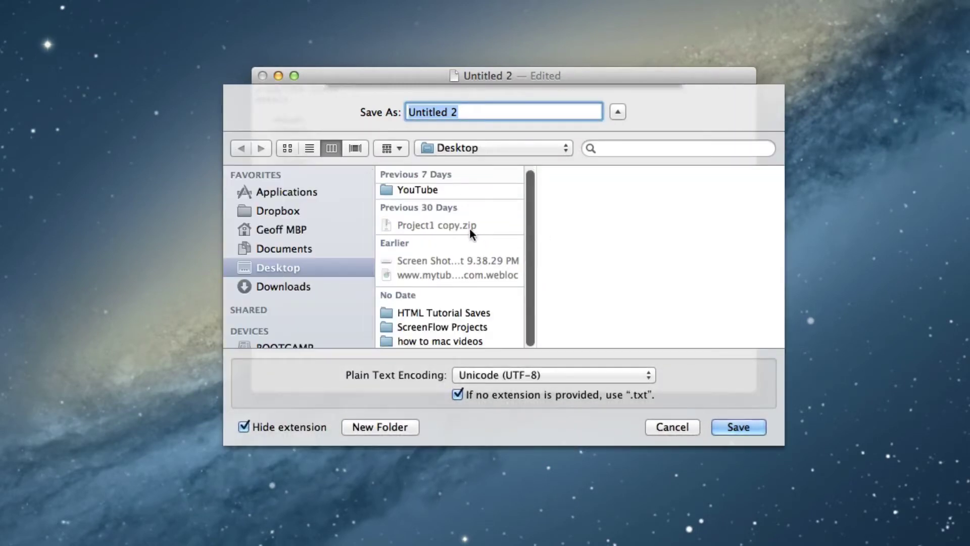
Pick the HTML Tutorial Saves folder and clear the 'Untitled 2' name for the new filename
{"action": "left_click", "coordinate": [482, 312]}
{"action": "key", "text": "Tab"}
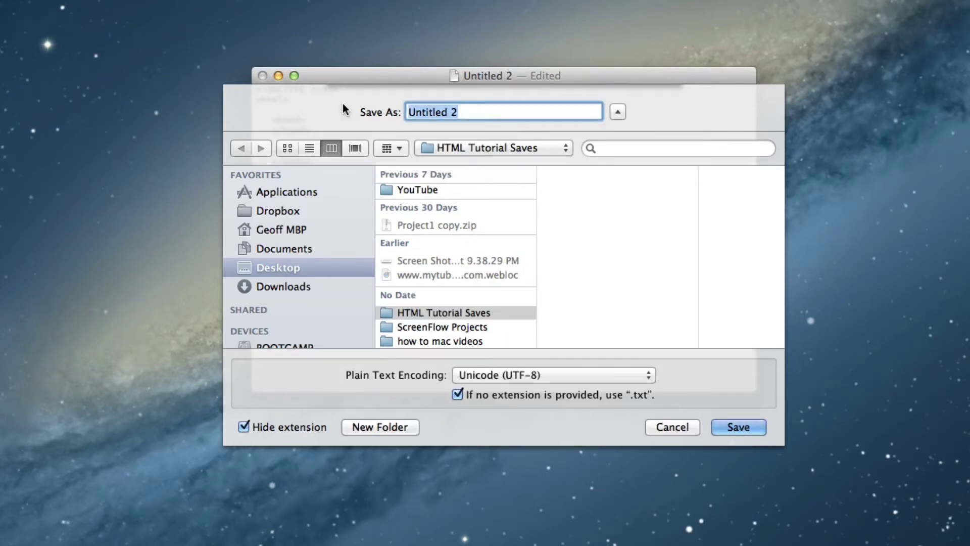
{"action": "key", "text": "BackSpace"}
{"action": "type", "text": "tutorial"}
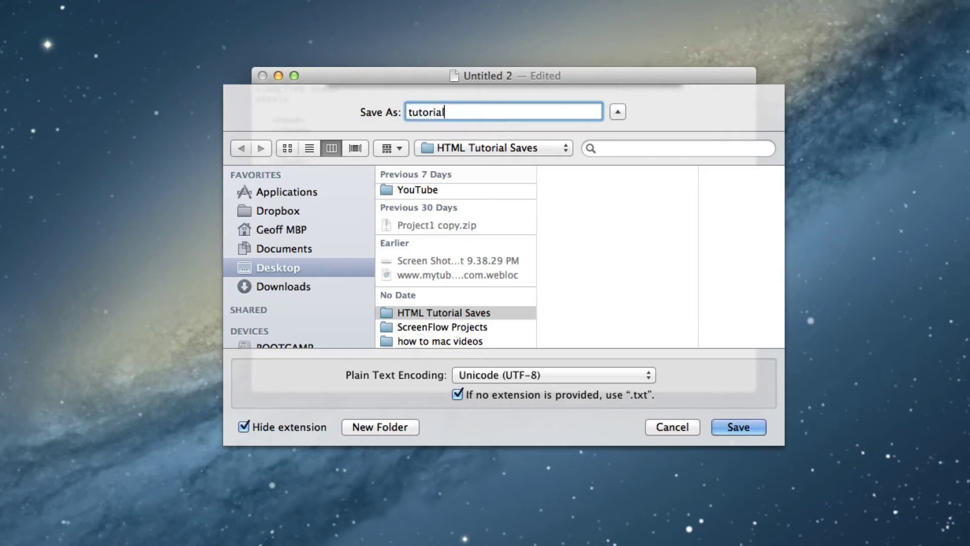
{"action": "type", "text": "1"}
{"action": "type", "text": ".ht"}
{"action": "type", "text": "ml"}
Save tutorial1.html with the .html extension kept, then show the saved document's file options
{"action": "left_click", "coordinate": [735, 427]}
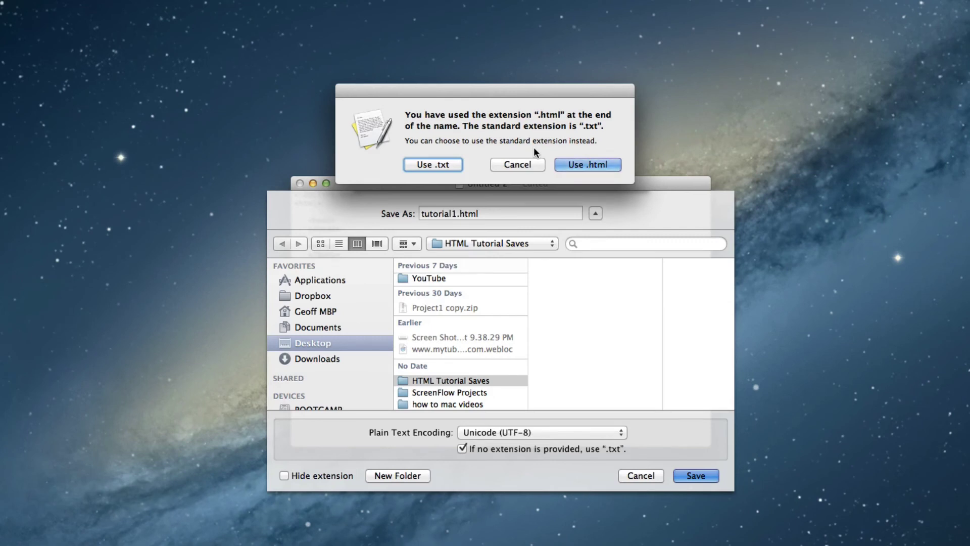
{"action": "left_click", "coordinate": [571, 165]}
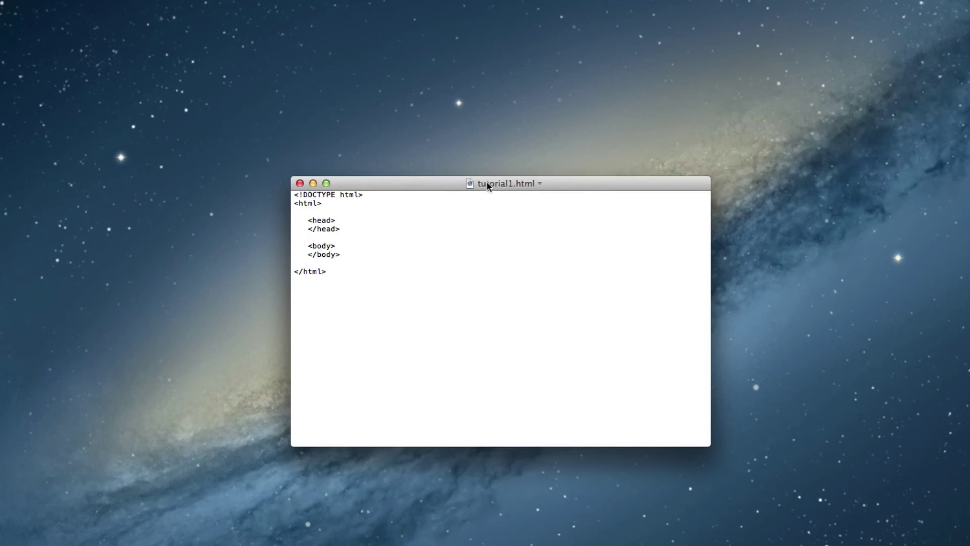
{"action": "left_click", "coordinate": [508, 183]}
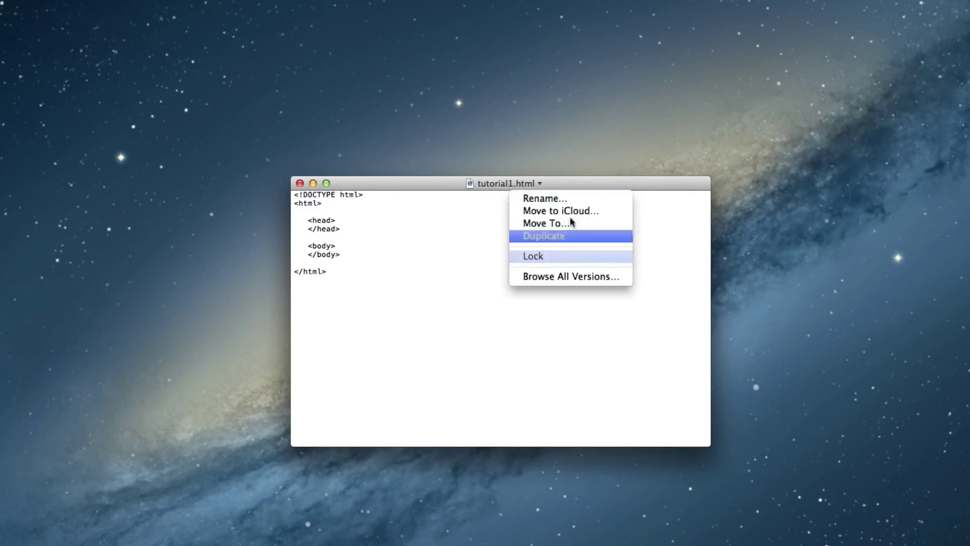
{"action": "left_click", "coordinate": [437, 190]}
{"action": "double_click", "coordinate": [54, 40]}
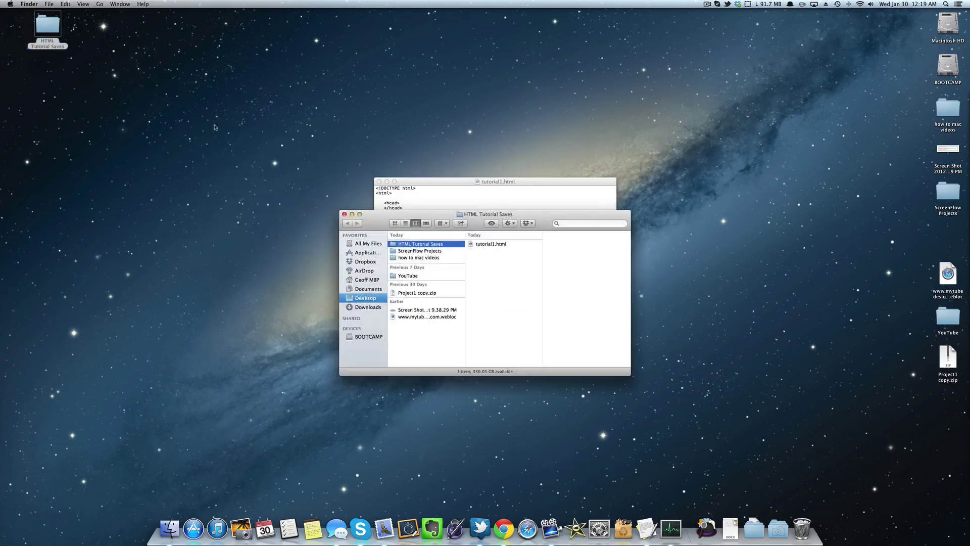
{"action": "left_click", "coordinate": [343, 213]}
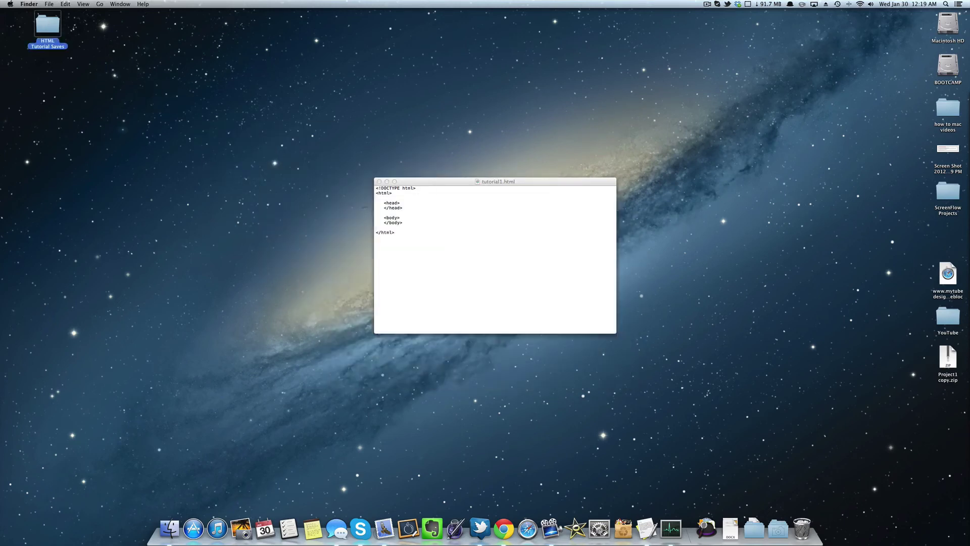
{"action": "left_click", "coordinate": [422, 184]}
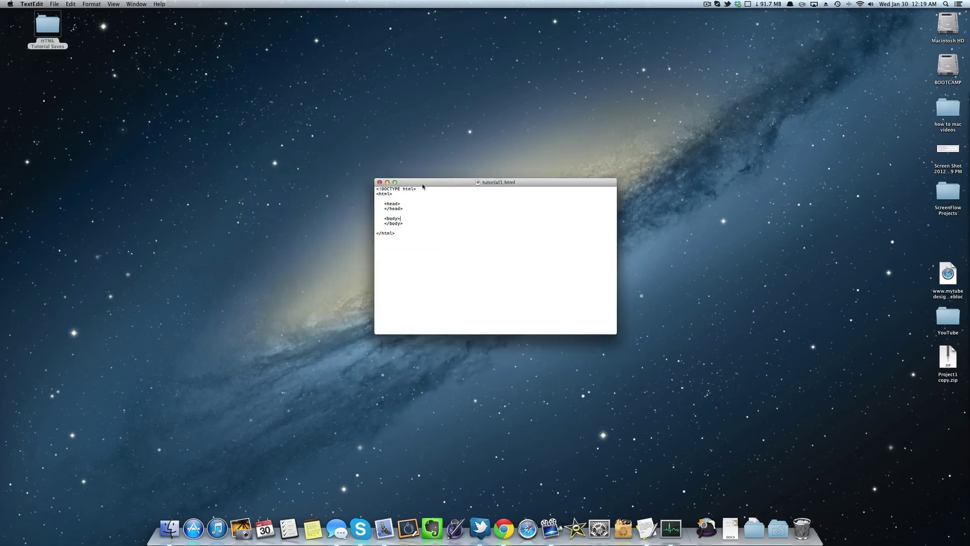